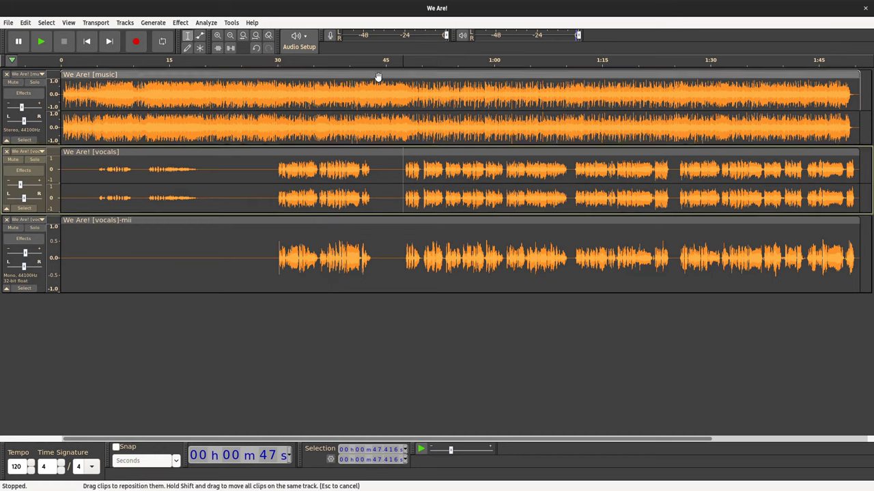
Play the vocals track from about 44 seconds, then stop playback
left_click(380, 160)
key("space")
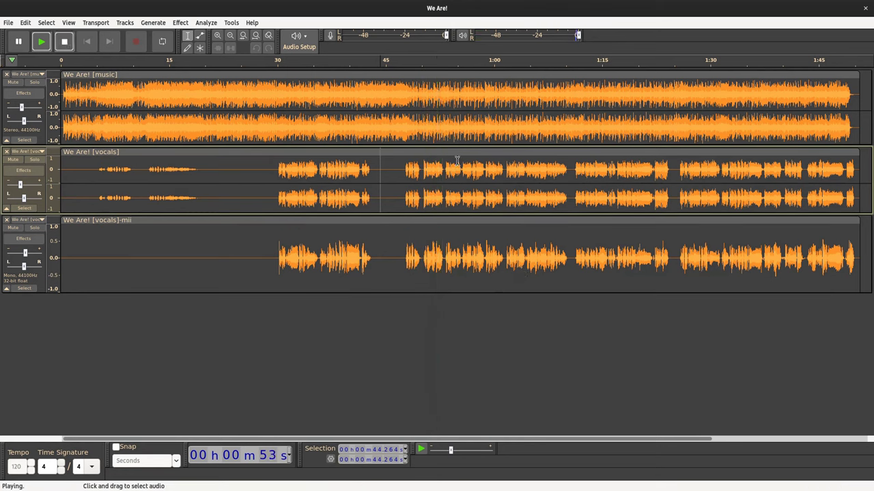
key("space")
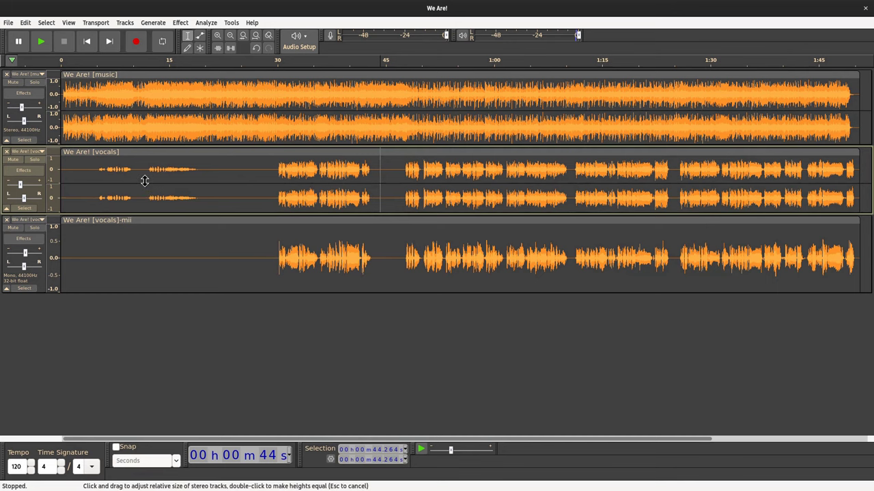
Open the vocals track's realtime effects and go to Get more effects online
key("e")
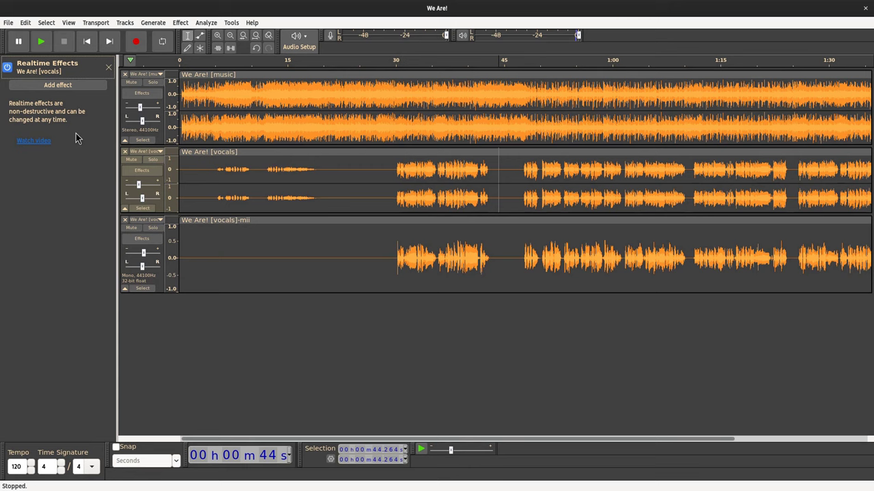
left_click(82, 89)
left_click(64, 135)
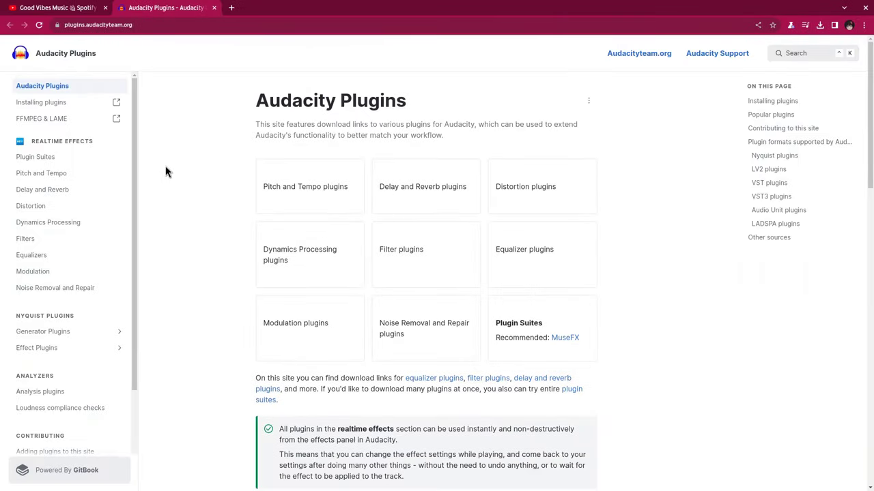
Browse the Delay and Reverb plugins page down to TAL-Reverb-4
left_click(64, 195)
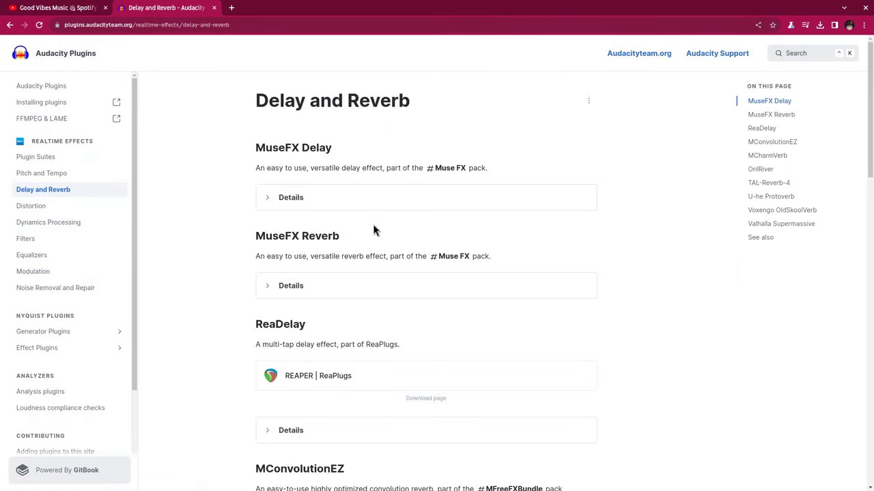
scroll(373, 231, "down", 6)
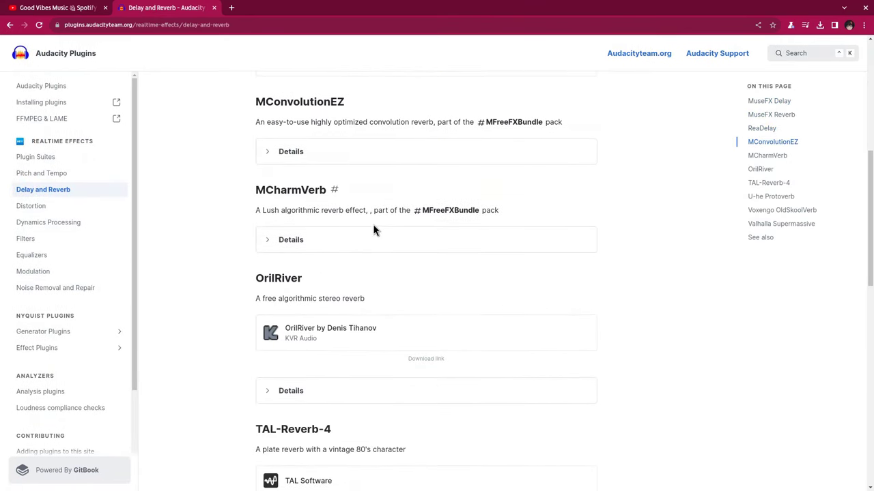
scroll(373, 230, "down", 5)
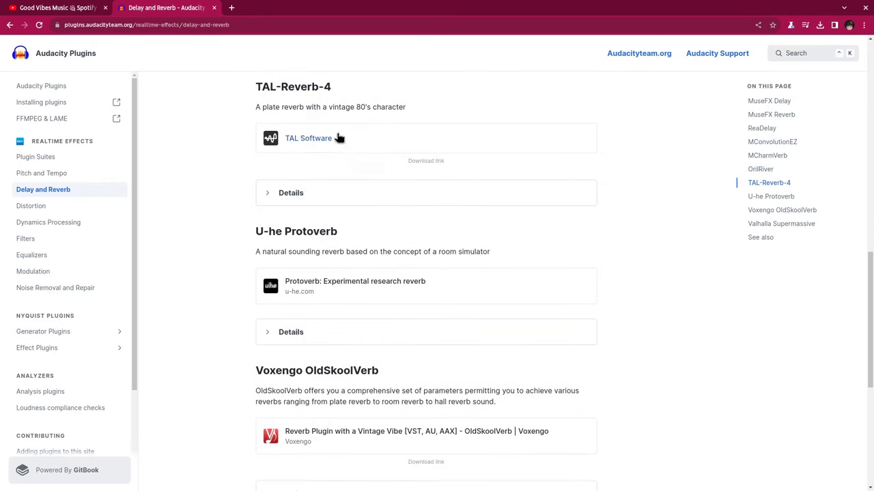
Download the Linux build TAL-Reverb-4_64_linux.zip from TAL Software into the home folder
left_click(327, 140)
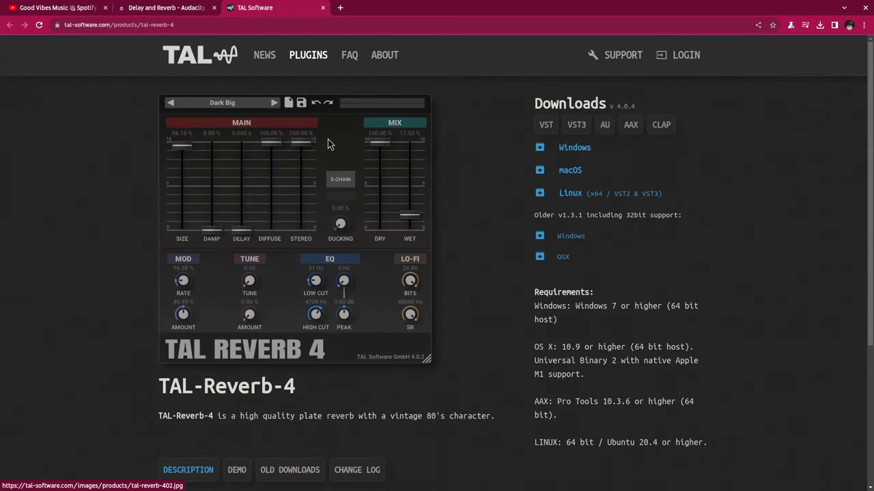
left_click(580, 195)
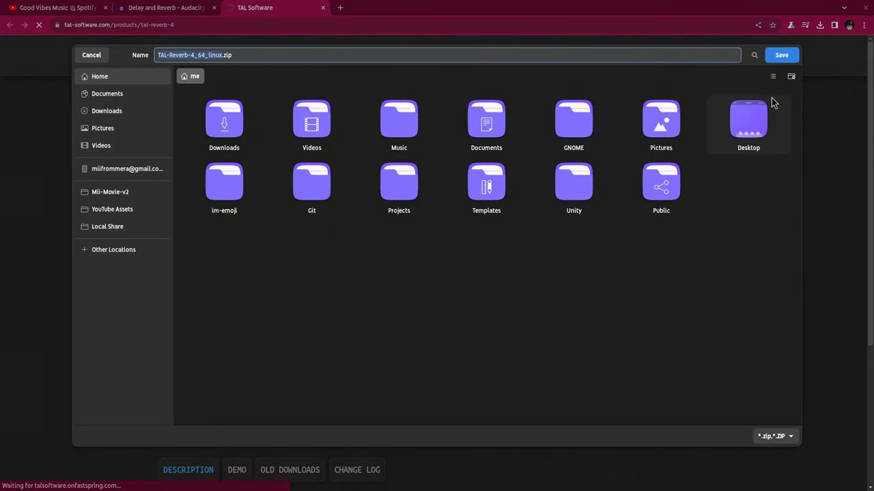
left_click(782, 55)
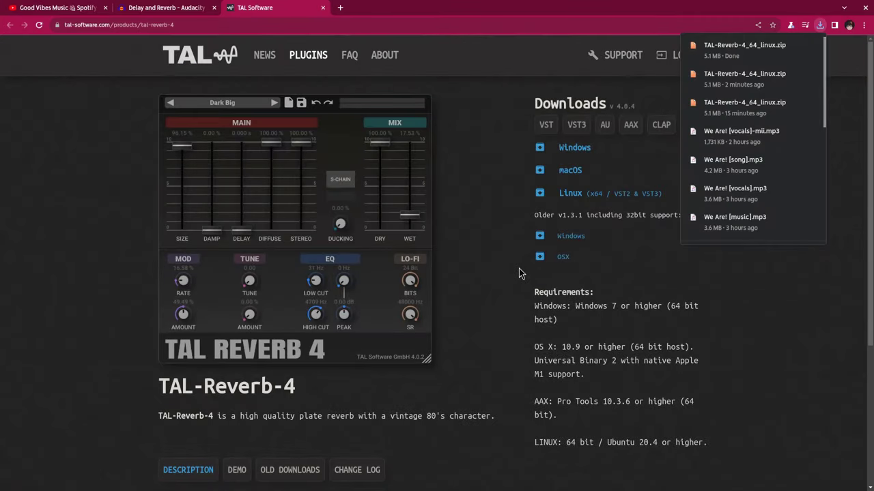
key("super")
Extract the TAL-Reverb-4 zip and select the TAL-Reverb-4.vst3 plugin folder inside it
left_click(346, 283)
double_click(422, 222)
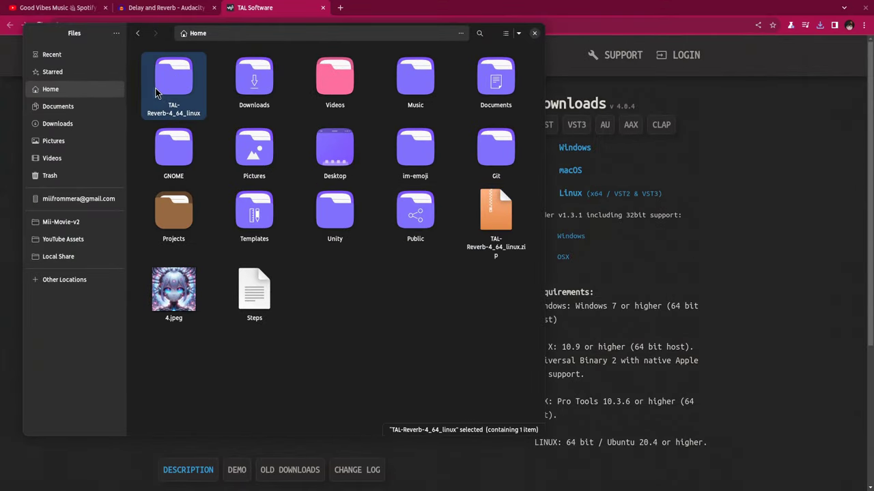
double_click(164, 87)
double_click(181, 83)
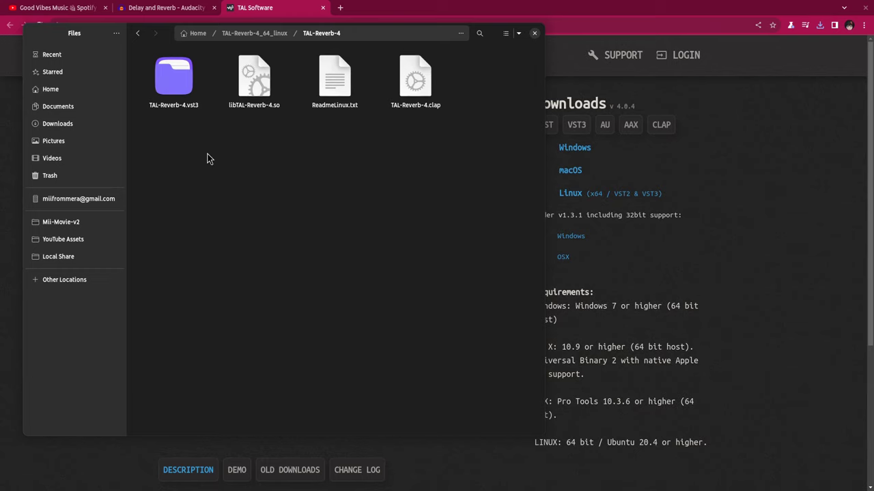
key("Right")
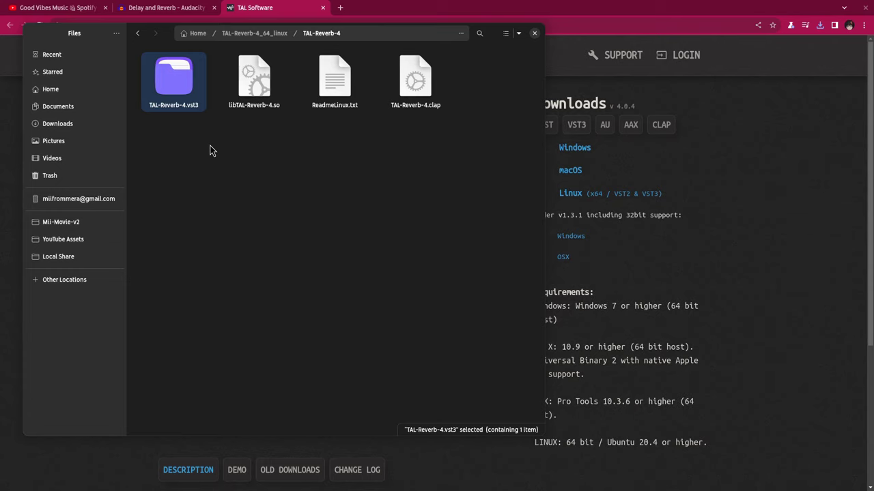
Paste TAL-Reverb-4.vst3 into the hidden ~/.vst3 folder in the home directory
key("ctrl+l")
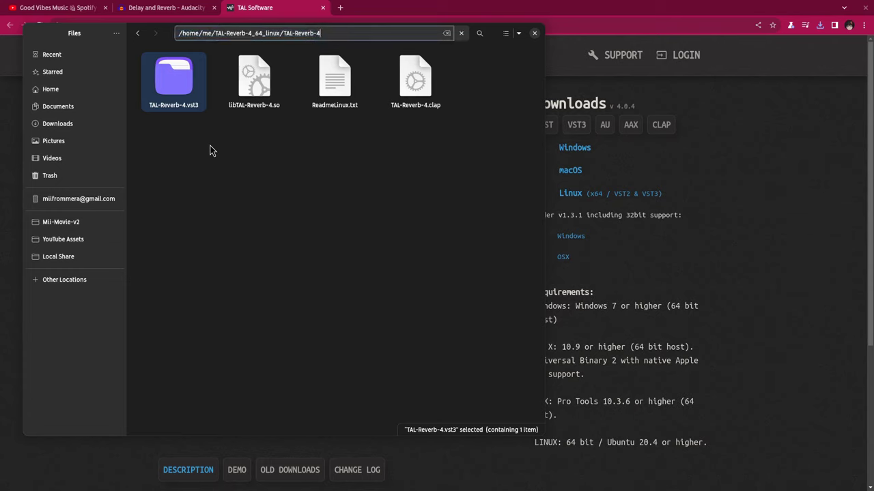
key("BackSpace")
key("BackSpace")
key("BackSpace")
key("BackSpace")
key("BackSpace")
key("BackSpace")
key("BackSpace")
key("BackSpace")
key("BackSpace")
key("BackSpace")
key("BackSpace")
key("BackSpace")
key("BackSpace")
key("BackSpace")
key("BackSpace")
key("BackSpace")
key("BackSpace")
key("BackSpace")
key("BackSpace")
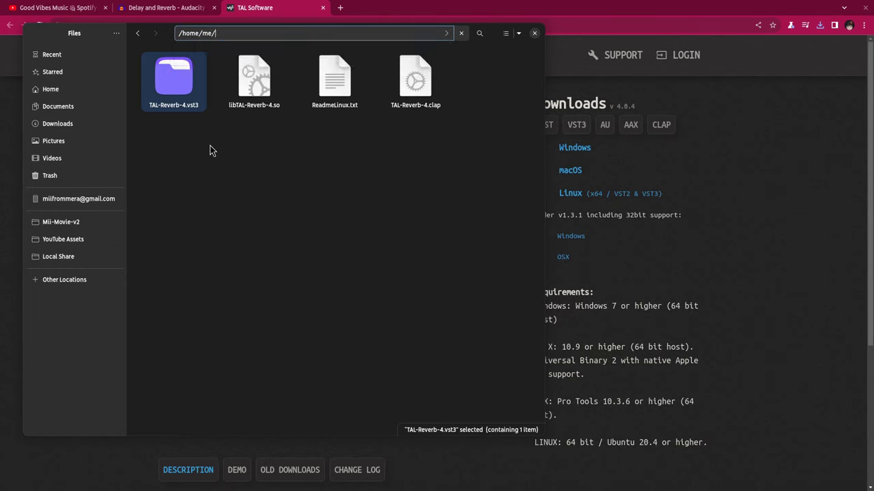
type(".vsty")
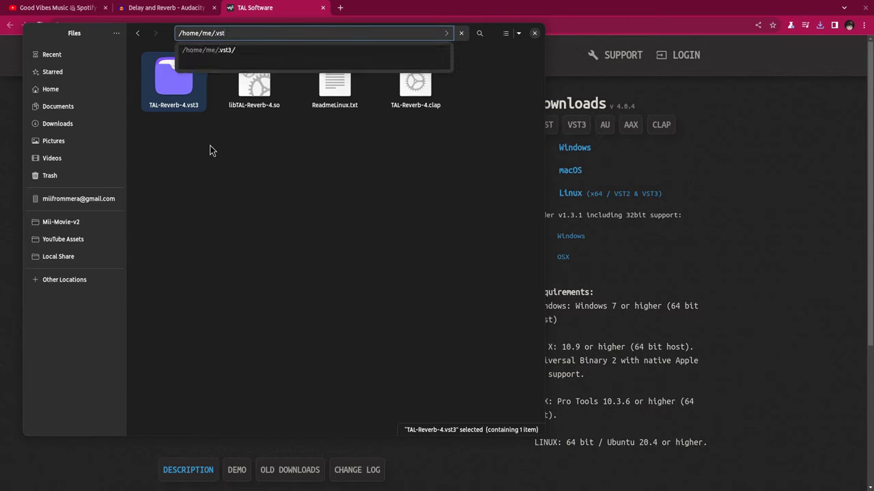
key("Return")
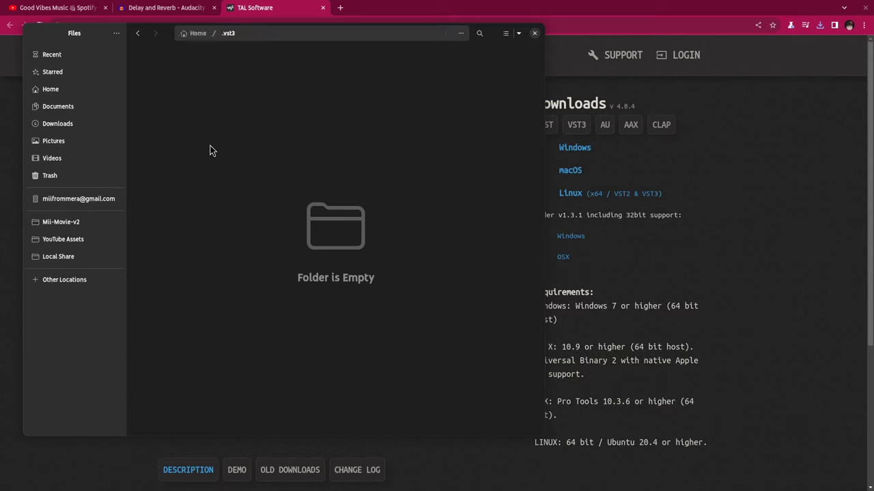
key("ctrl+v")
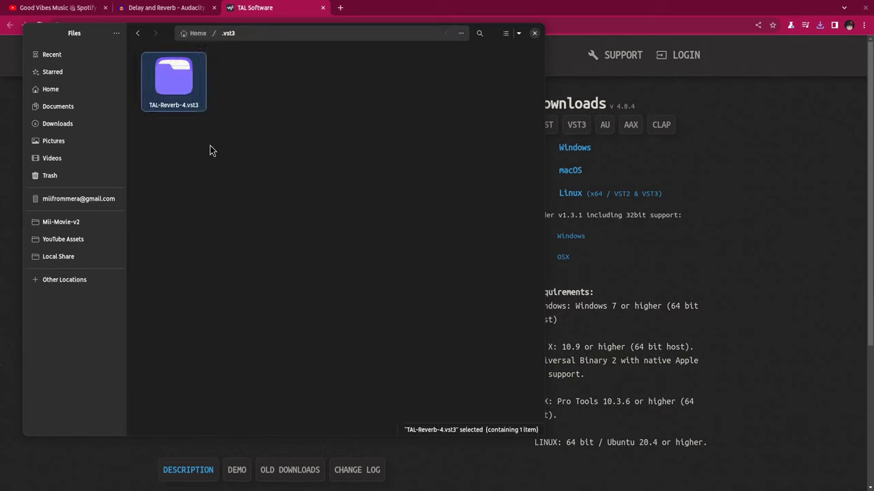
key("super")
Rescan plugins in Audacity's Plugin Manager, dismiss the incompatible-plugins notice, and close it
scroll(348, 197, "down", 1)
left_click(349, 205)
left_click(232, 23)
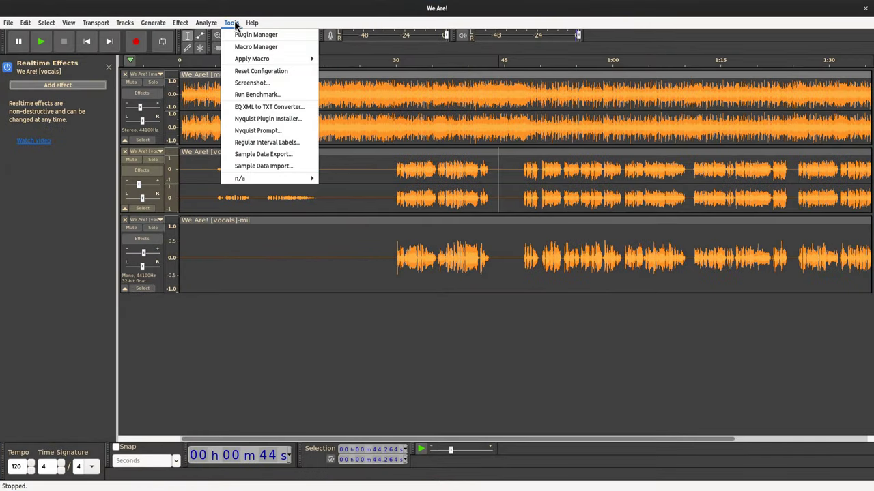
left_click(254, 34)
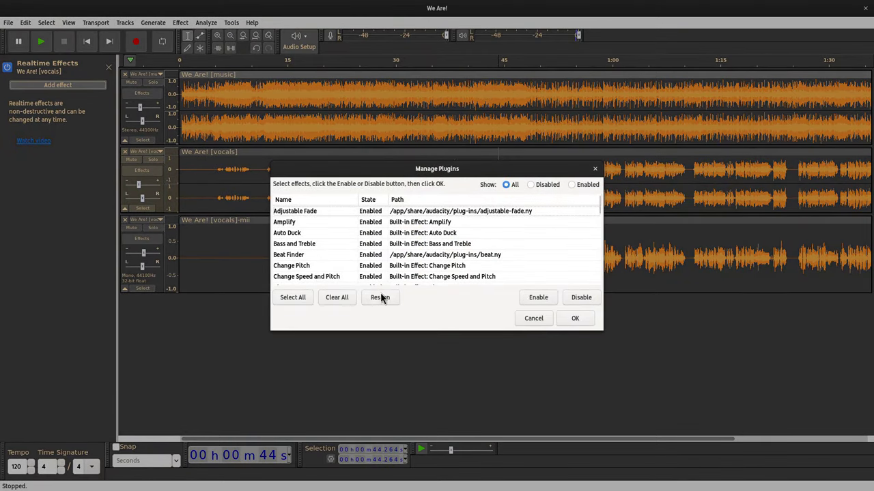
left_click(379, 298)
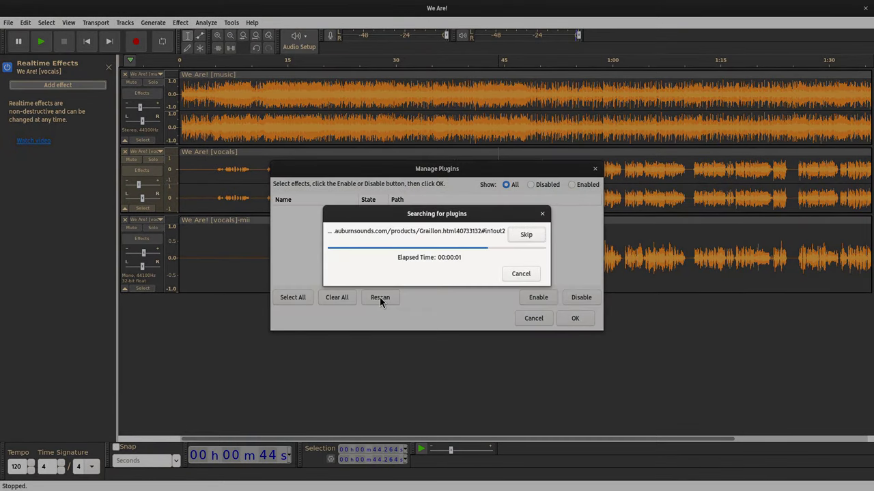
left_click(548, 325)
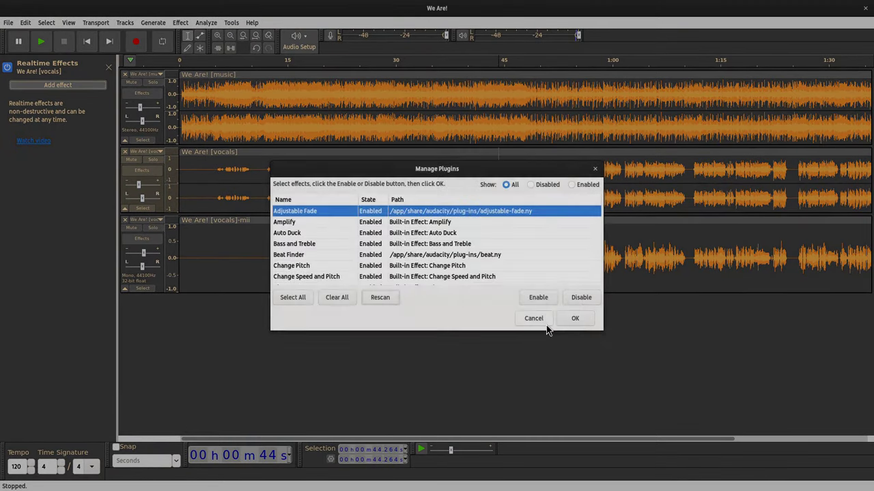
left_click(575, 318)
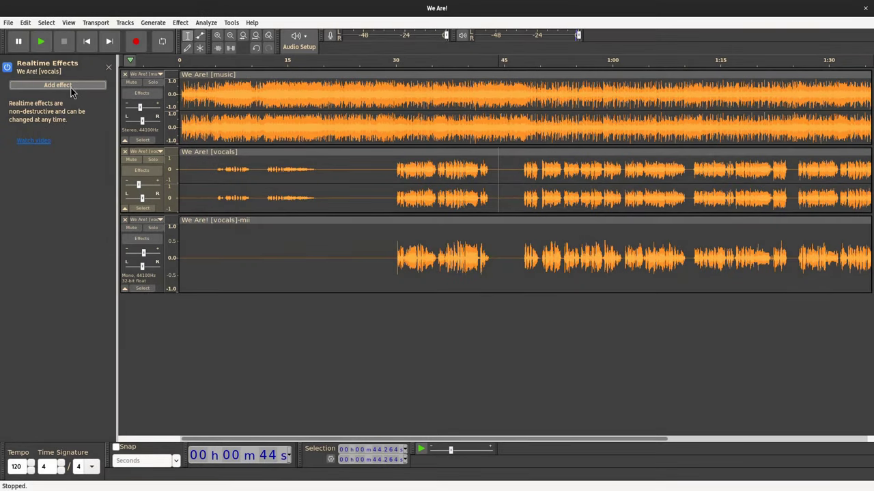
Add the VST3 TAL Reverb 4 as a realtime effect on the We Are! [vocals]-mii track
left_click(270, 270)
left_click(67, 87)
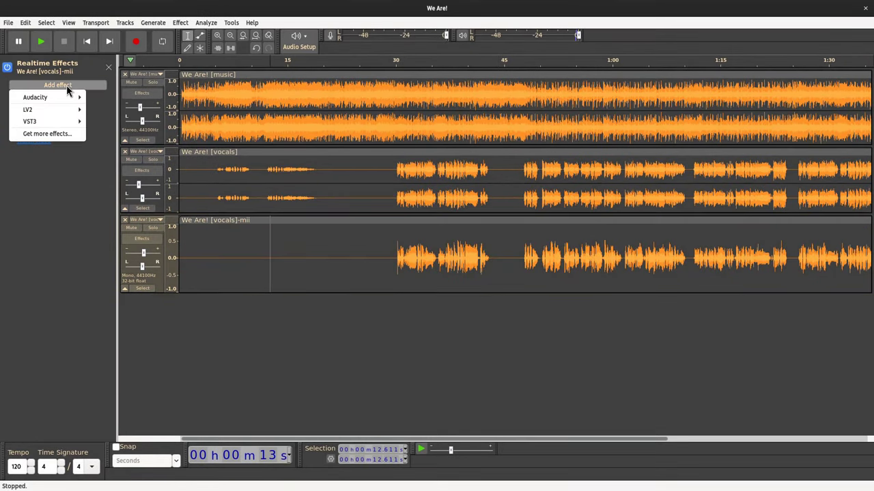
mouse_move(65, 121)
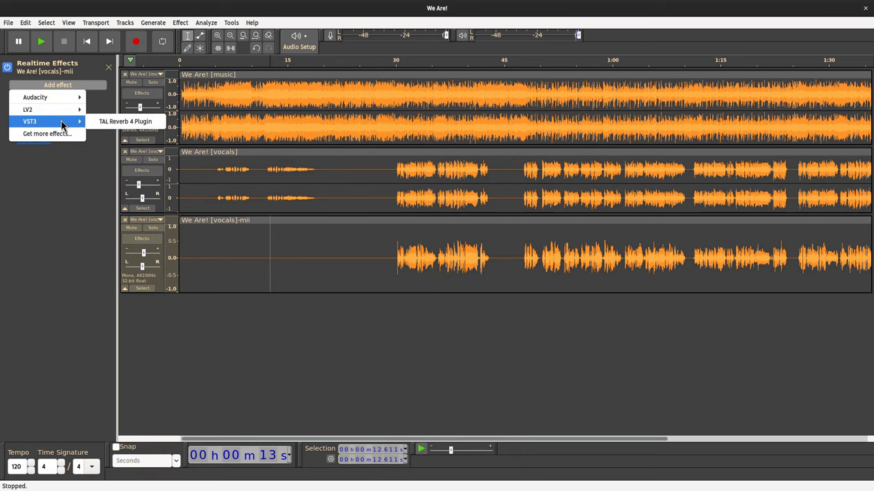
left_click(120, 126)
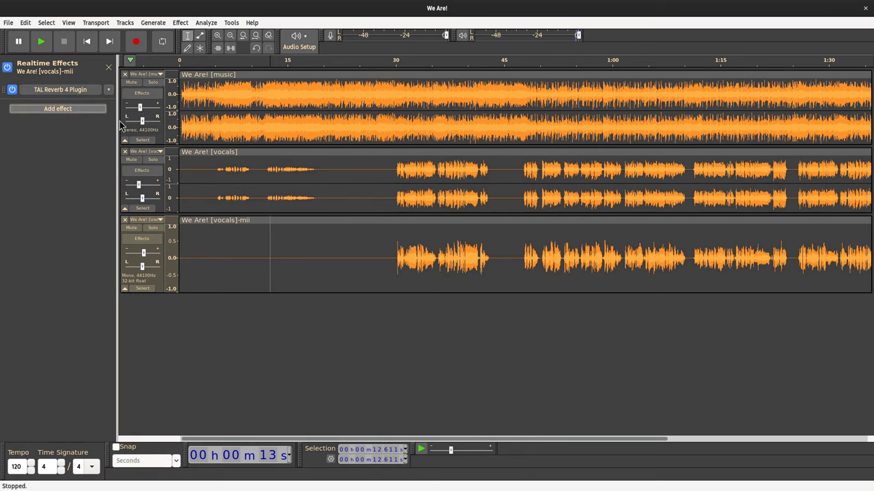
Turn off TAL Reverb 4's graphical interface in its effect options, then close the plugin window
left_click(71, 90)
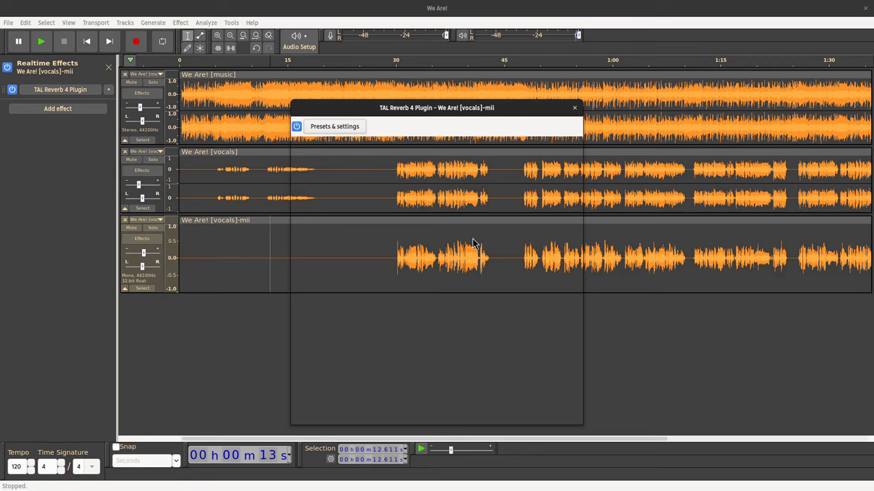
left_click(335, 128)
mouse_move(365, 231)
left_click(364, 216)
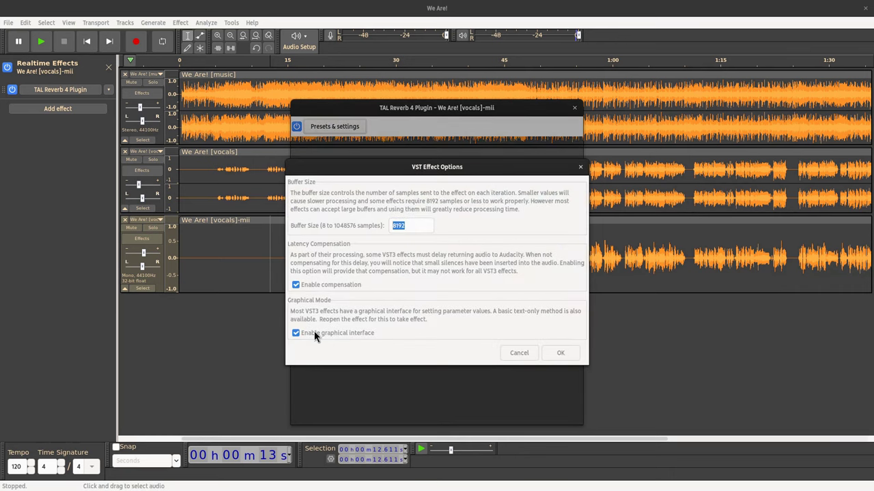
left_click(316, 333)
left_click(560, 353)
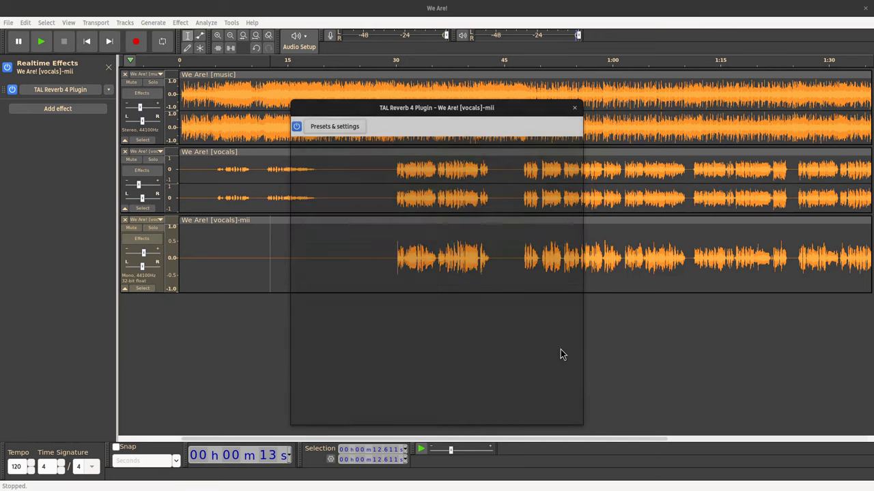
left_click(574, 108)
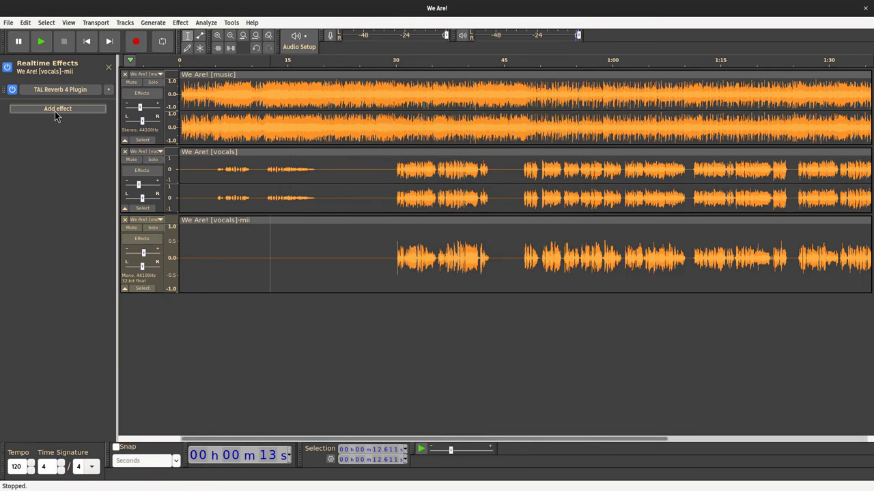
Set TAL Reverb 4's On/Off slider to 0.52 and its Delay to 0.250 s
left_click(71, 93)
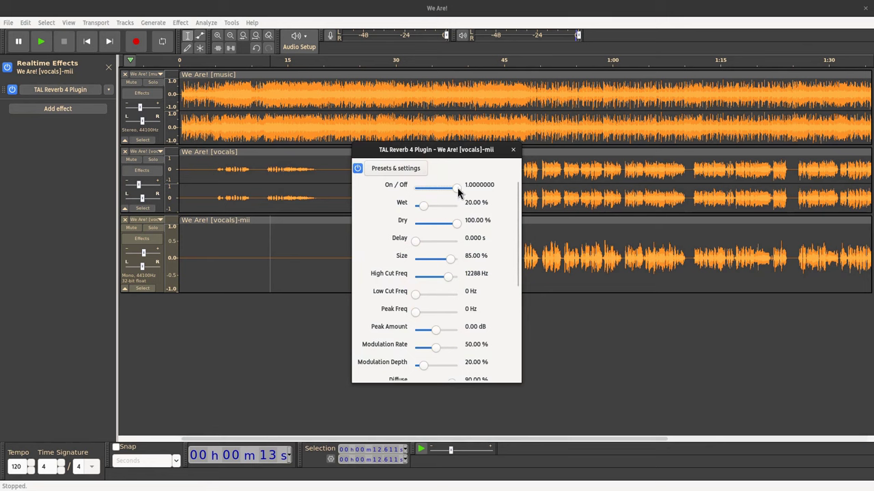
left_click_drag(458, 193, 437, 192)
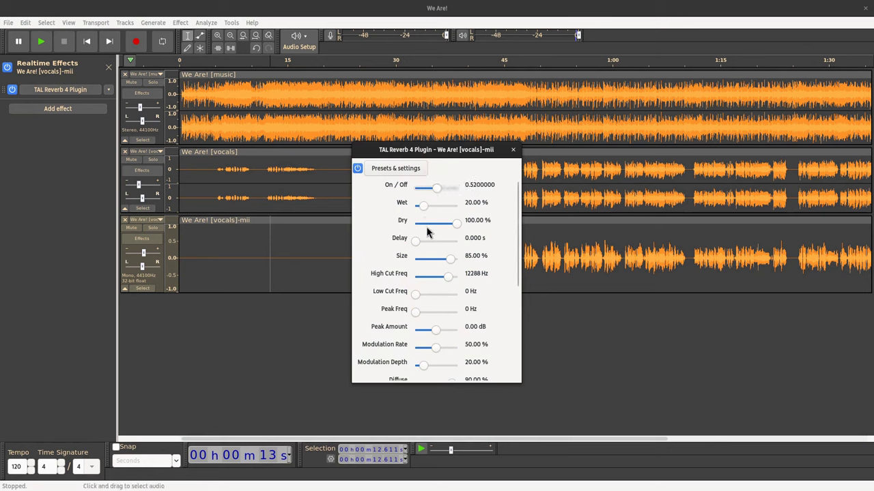
left_click_drag(414, 246, 426, 242)
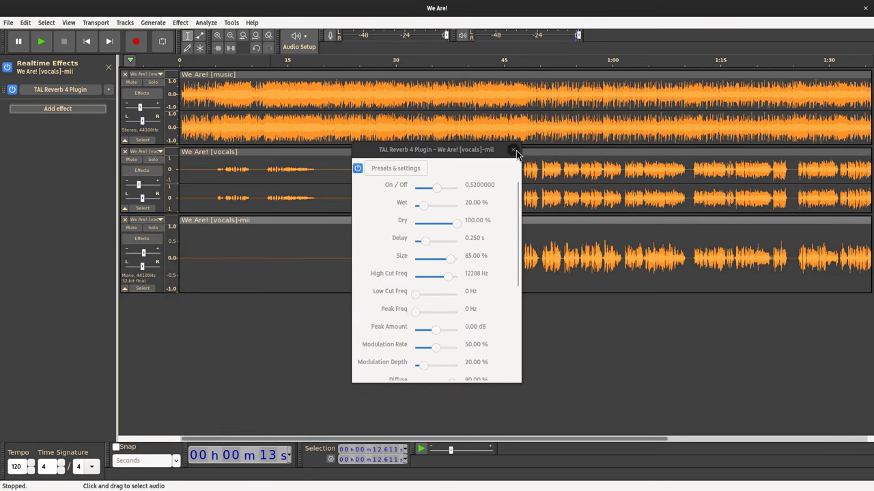
Play from 41 s while moving On/Off to 0.74, then 0.43, and stop
left_click(476, 81)
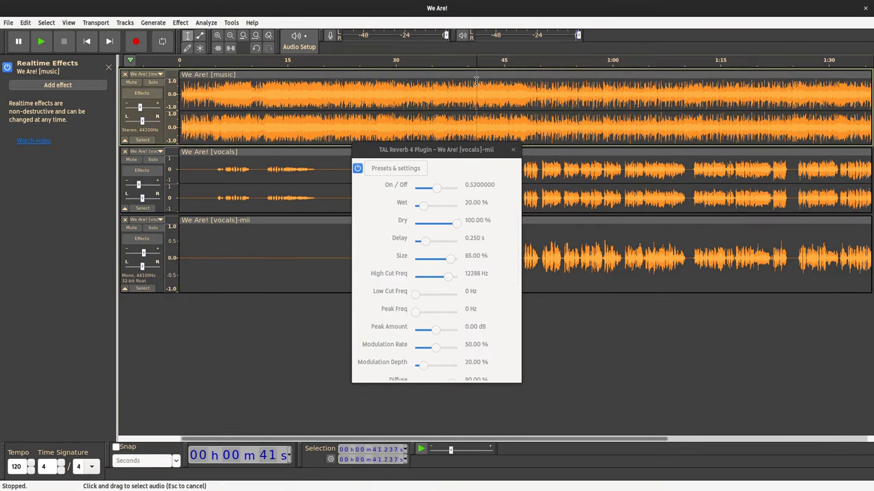
key("space")
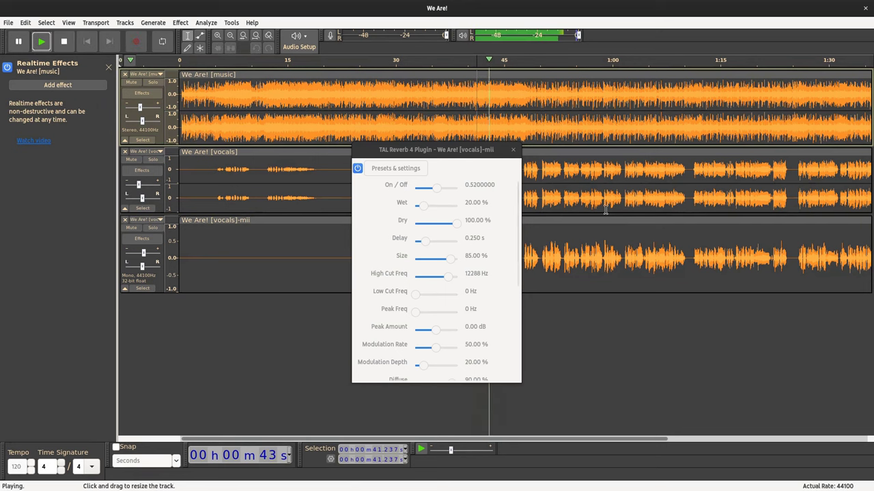
left_click_drag(438, 189, 446, 191)
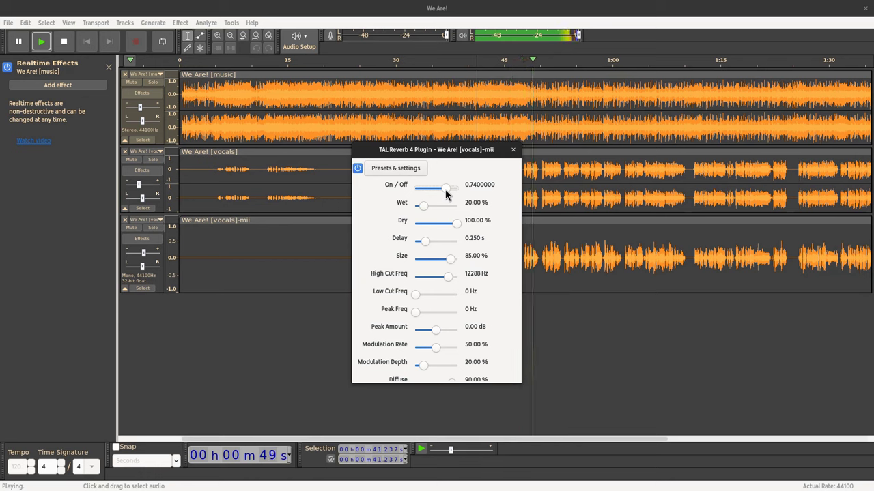
left_click_drag(445, 191, 432, 190)
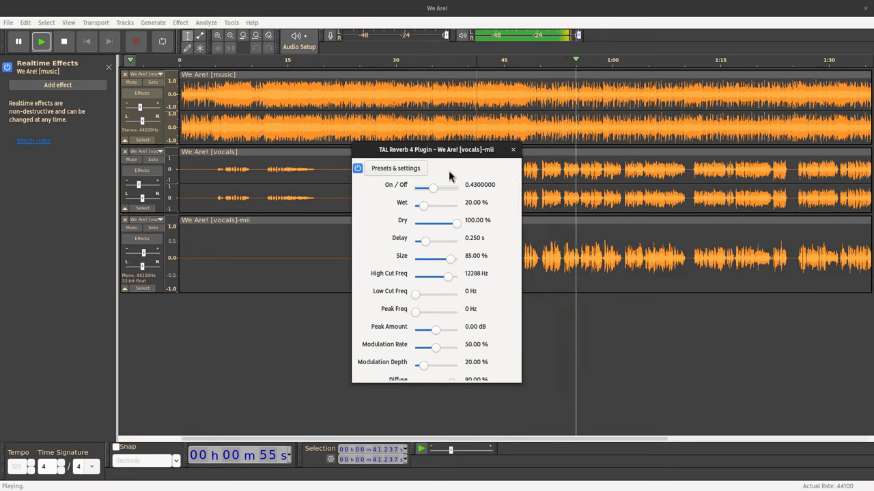
key("space")
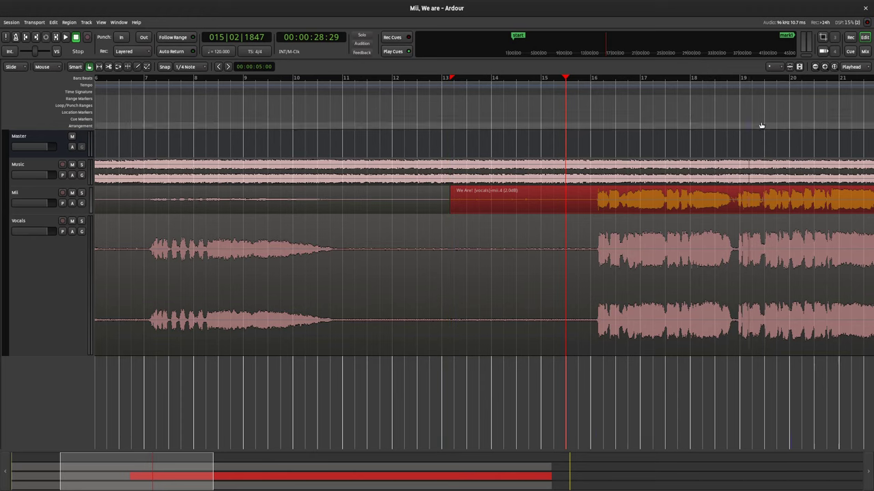
Switch Ardour from the Editor to the Mixer window
left_click(865, 51)
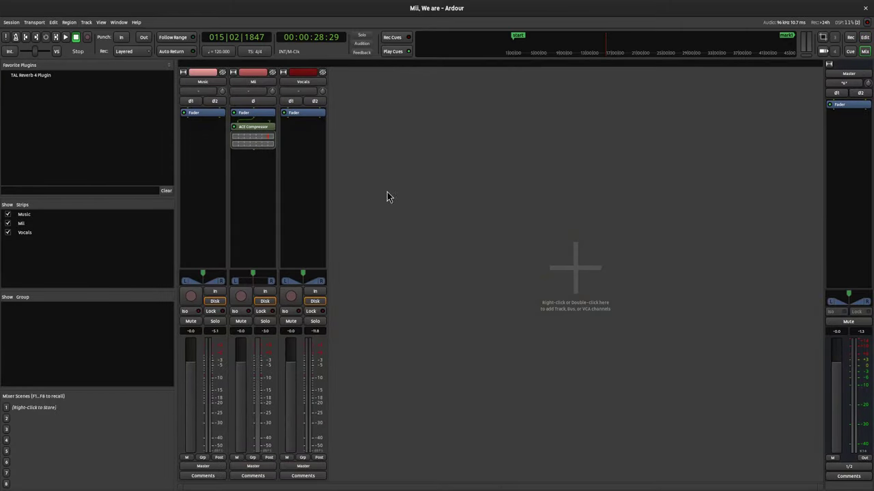
Add TAL Reverb 4 Plugin from Favorites to the Mii strip and move its window aside
right_click(258, 167)
mouse_move(303, 235)
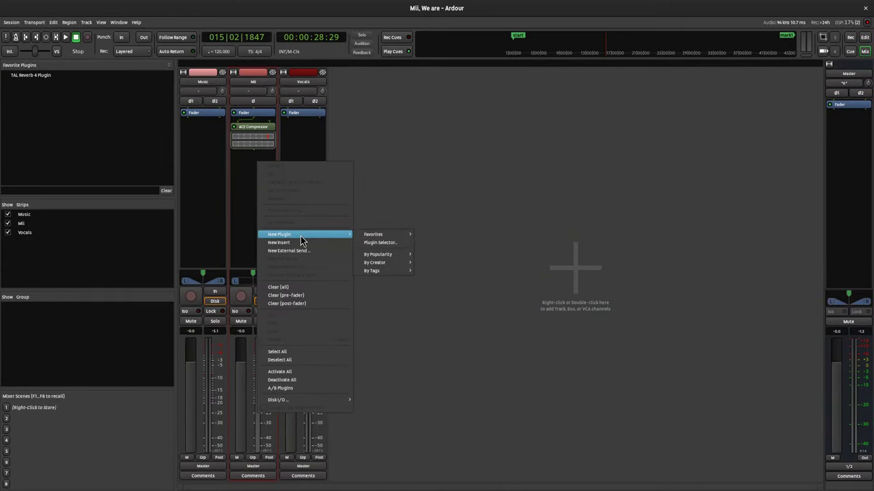
mouse_move(374, 234)
left_click(440, 234)
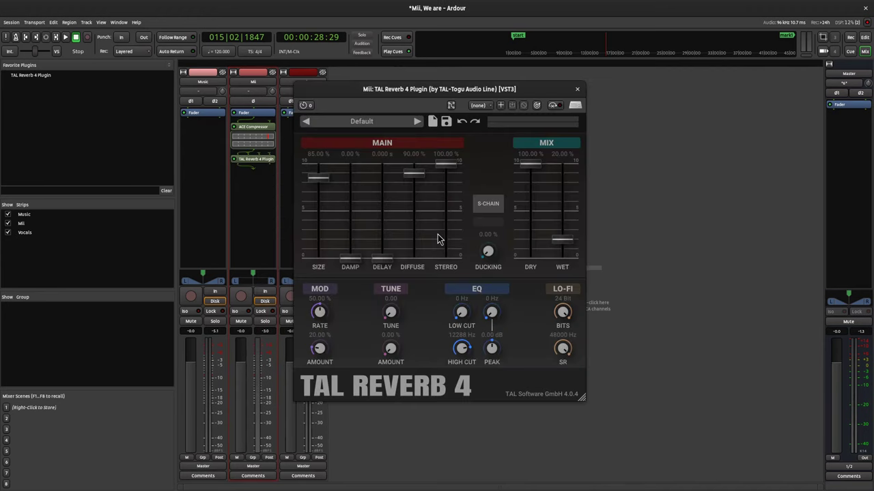
left_click_drag(462, 88, 530, 99)
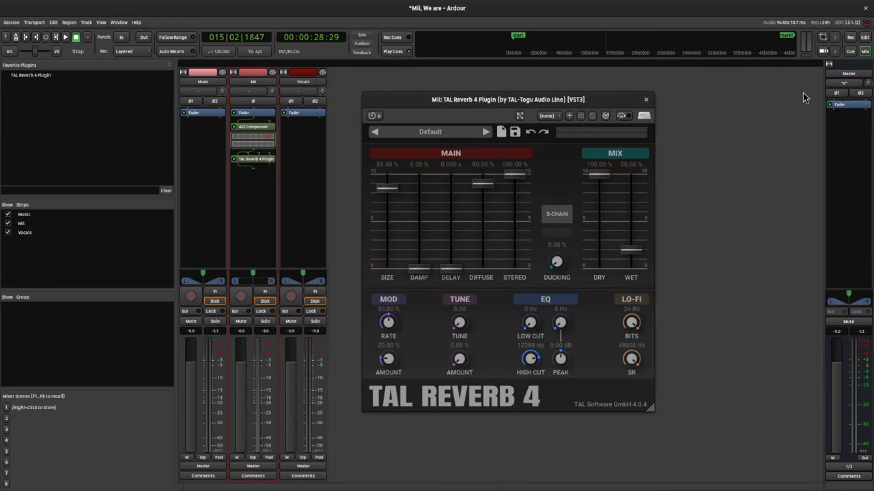
In the Ardour editor, set TAL Reverb 4 to Wet 13.60%, Low Cut 120 Hz, High Cut 4319 Hz
left_click(864, 37)
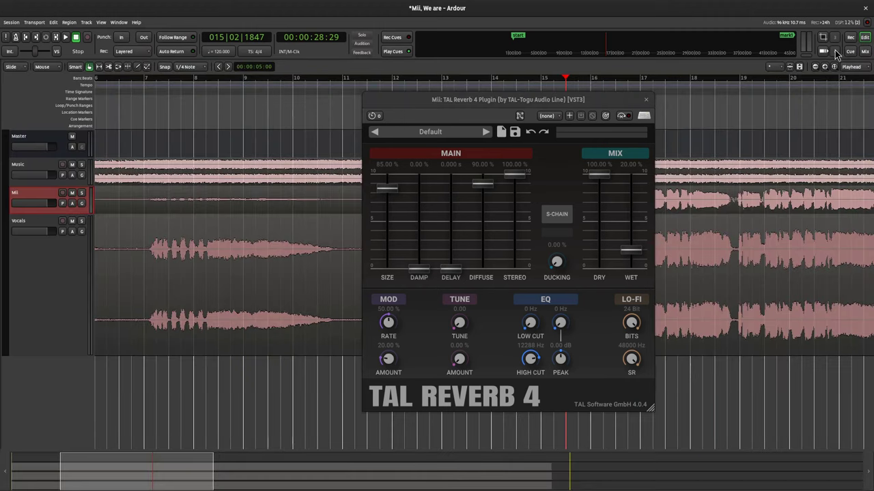
left_click_drag(467, 100, 243, 101)
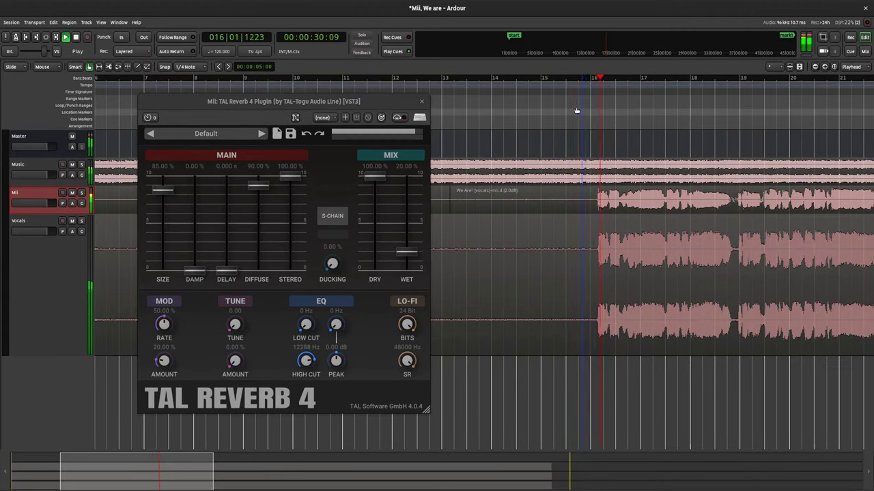
mouse_move(405, 251)
left_mouse_down()
mouse_move(410, 208)
mouse_move(408, 257)
left_mouse_up()
left_click_drag(306, 325, 321, 294)
left_click_drag(305, 360, 306, 388)
left_click_drag(328, 348, 360, 305)
Bring the peak frequency to 481 Hz, return the playhead to bar 16, and recenter the reverb window
scroll(234, 325, "up", 1)
scroll(269, 280, "up", 1)
scroll(269, 280, "down", 1)
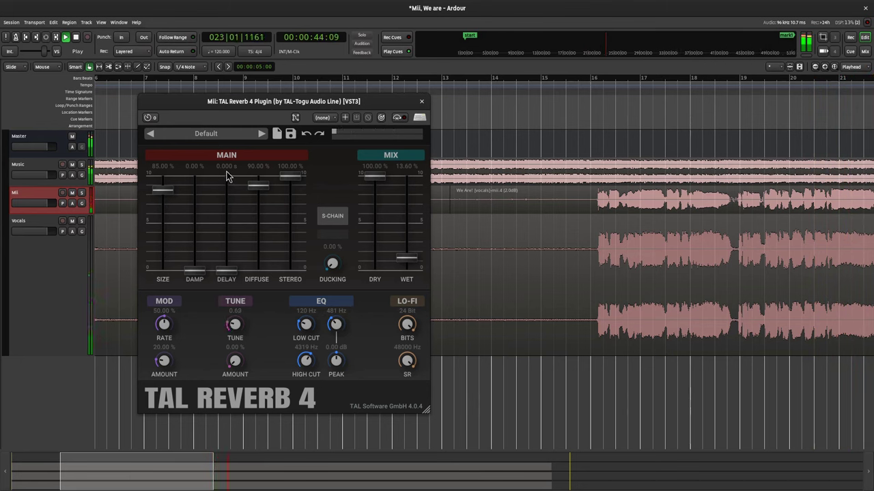
left_click(588, 80)
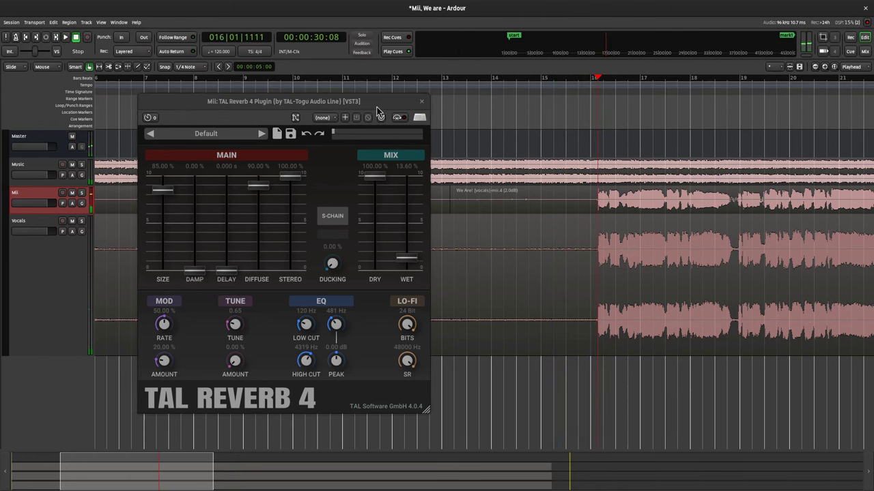
left_click_drag(374, 110, 525, 112)
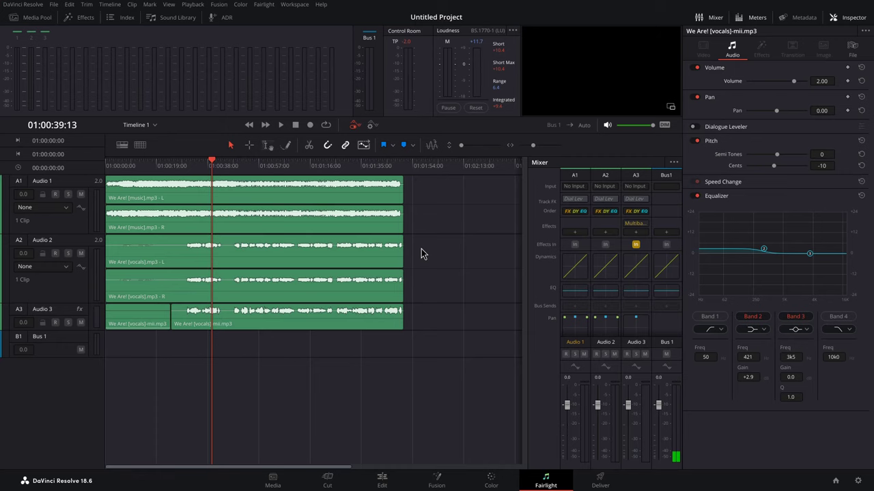
Show the Multiband Compressor under Dynamics in Audio 3's effects list
left_click(634, 233)
mouse_move(682, 271)
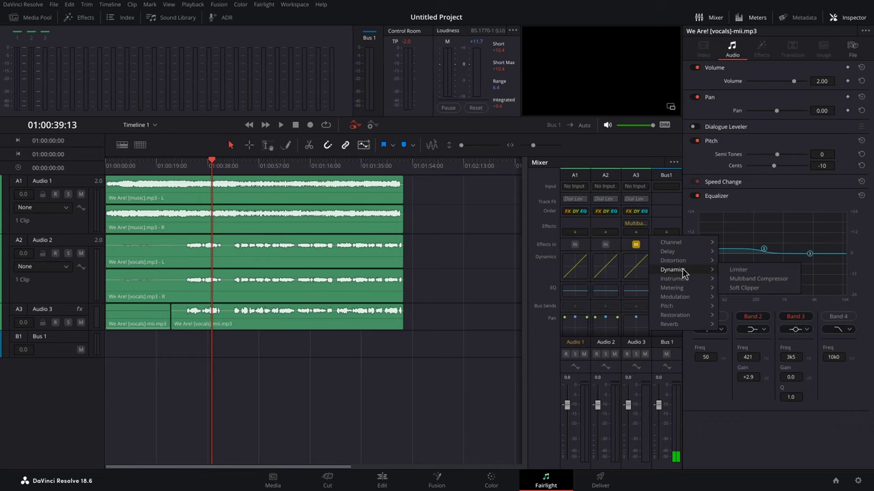
Open Audio 3's existing Multiband Compressor window and shift it right to reveal the timeline
left_click(522, 248)
left_click(636, 229)
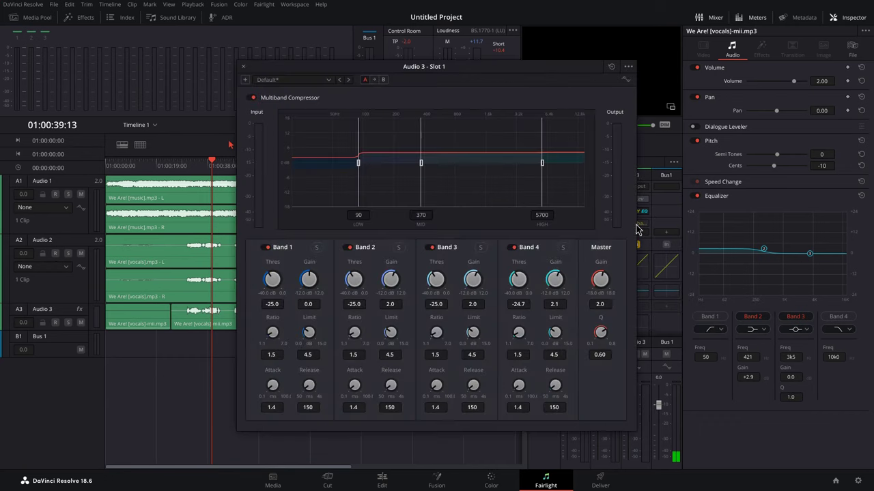
left_click_drag(517, 71, 684, 64)
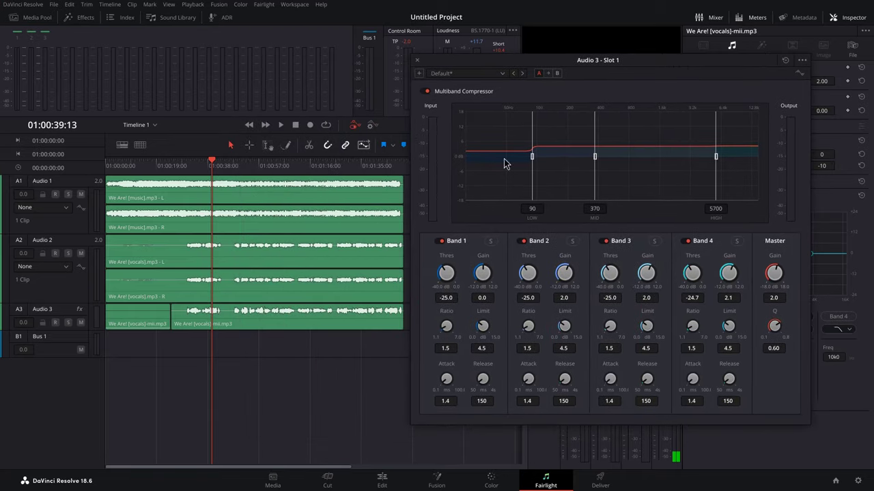